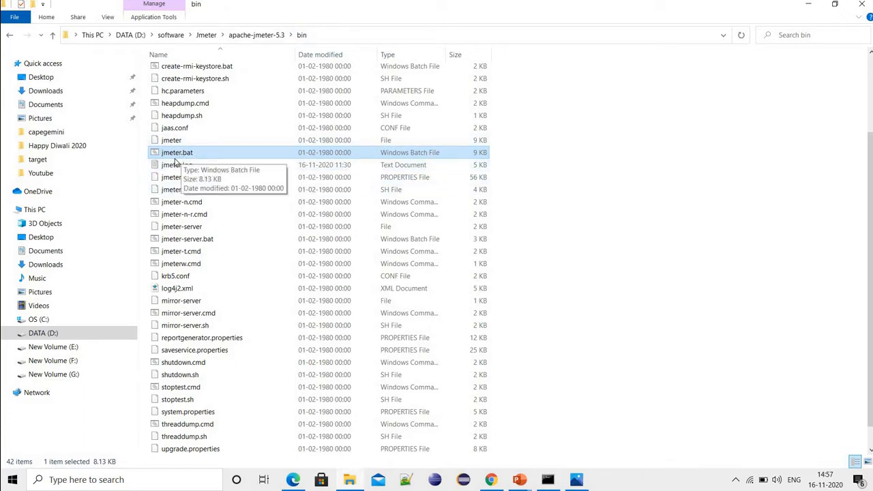
Launch Apache JMeter from jmeter.bat in the bin folder, and switch to the Chrome browser
double_click(193, 156)
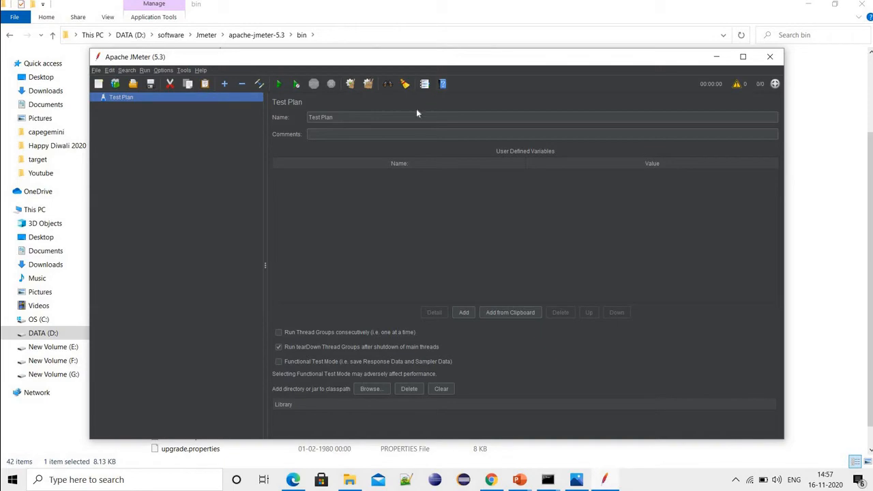
key("alt+Tab")
key("alt+Tab")
key("alt+Tab")
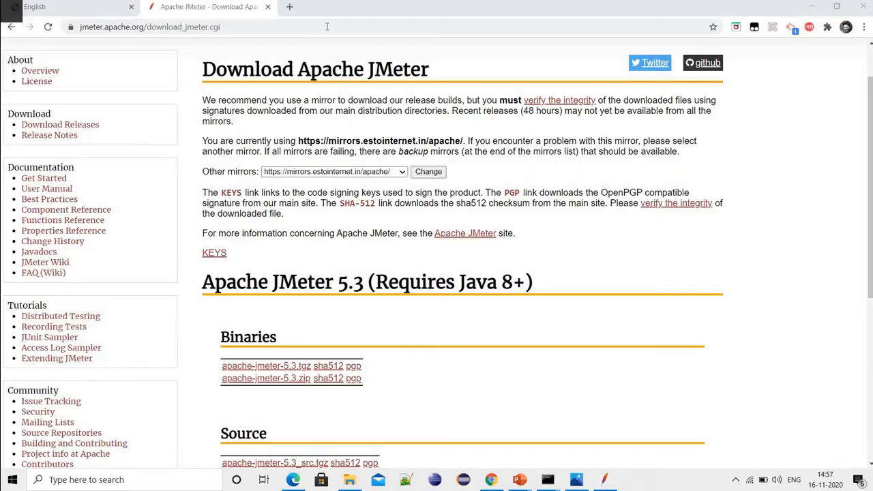
left_click(290, 8)
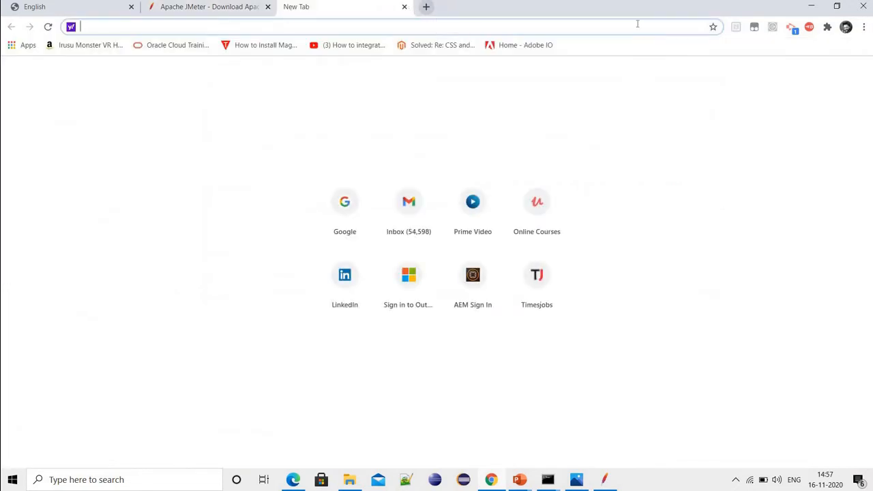
key("ctrl+w")
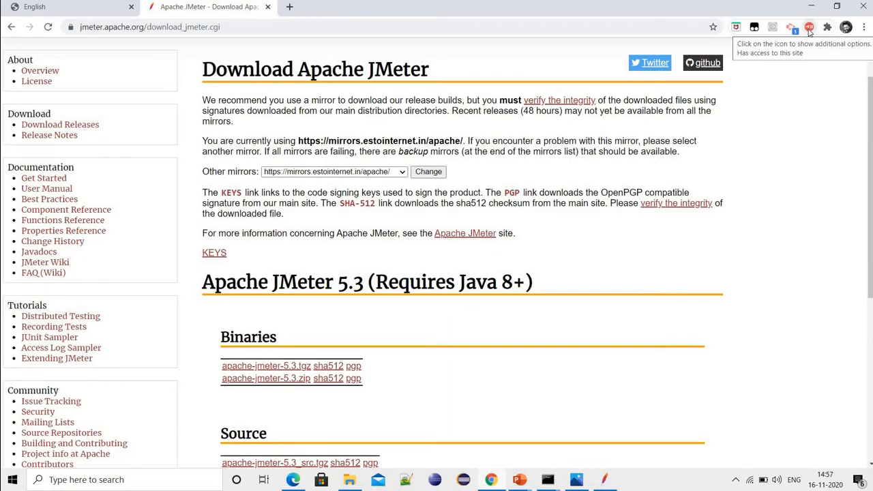
left_click(809, 29)
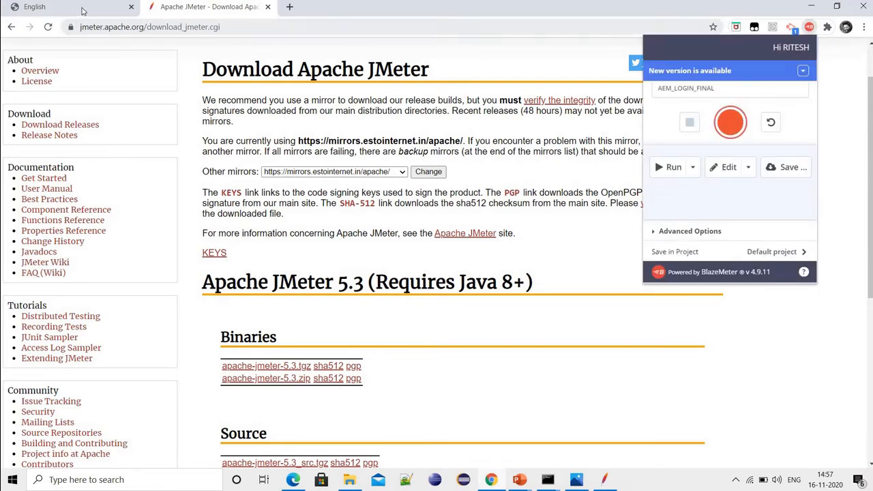
On the We.Retail English page, name the BlazeMeter test AEM_EN_PAGE and start recording
left_click(86, 8)
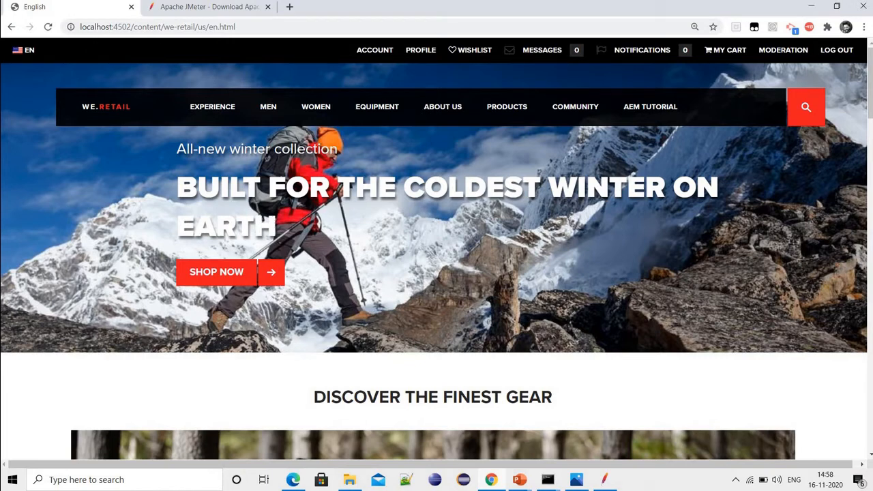
left_click(809, 28)
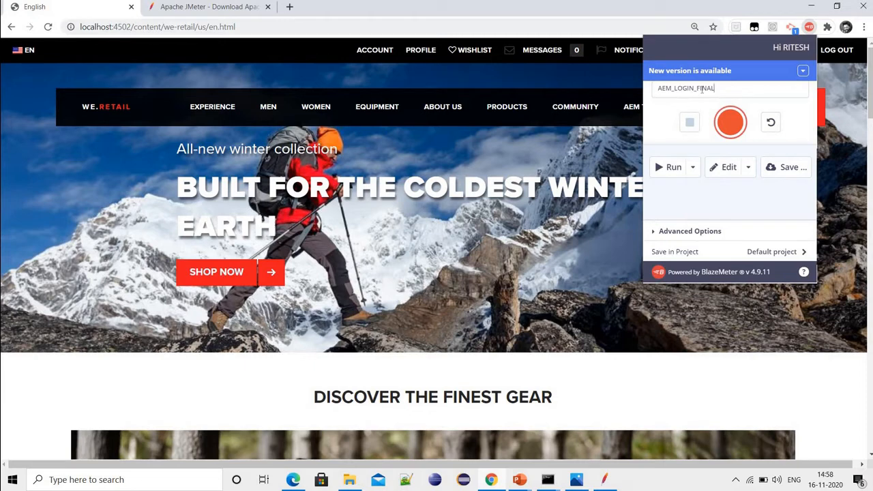
key("shift+Right")
key("shift+Right")
key("shift+Right")
key("shift+Right")
key("shift+Right")
key("shift+Right")
key("shift+Right")
key("shift+Right")
key("shift+Right")
key("shift+Right")
key("shift+Right")
type("EN_PAGE")
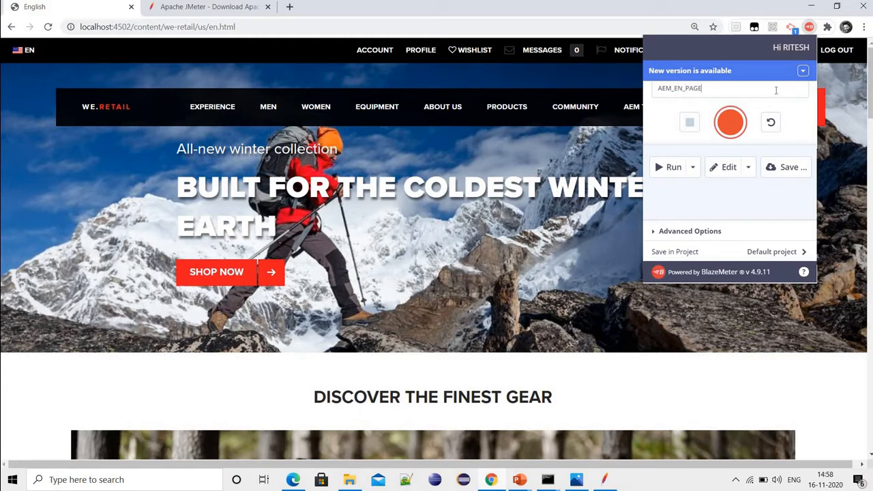
left_click(731, 124)
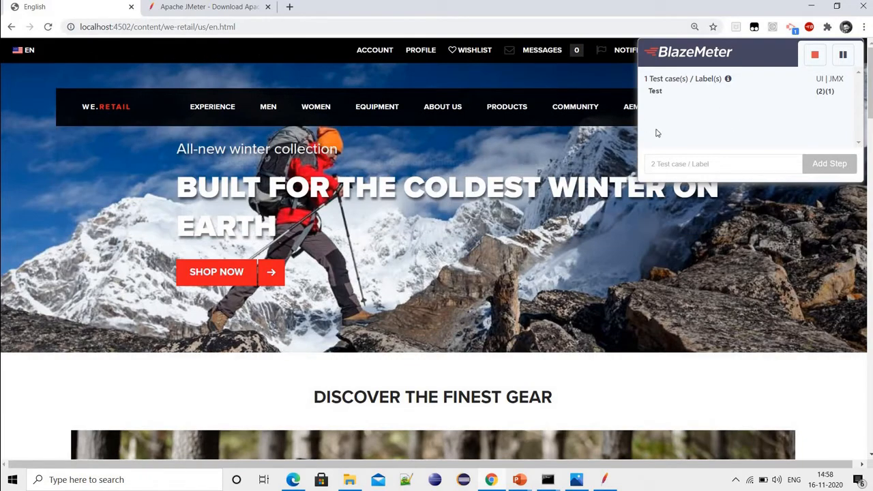
Add a recording step labelled english-page and reload the We.Retail English page to capture it
left_click(668, 164)
type("e")
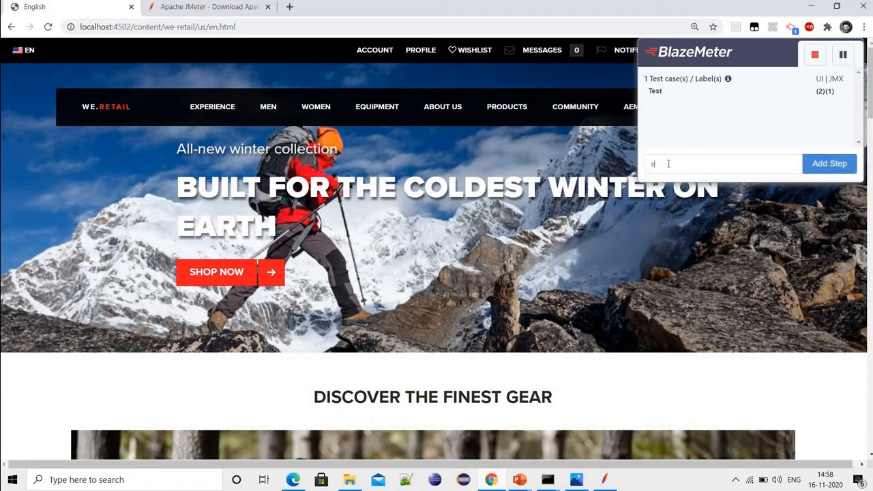
type("nglish-page")
left_click(837, 164)
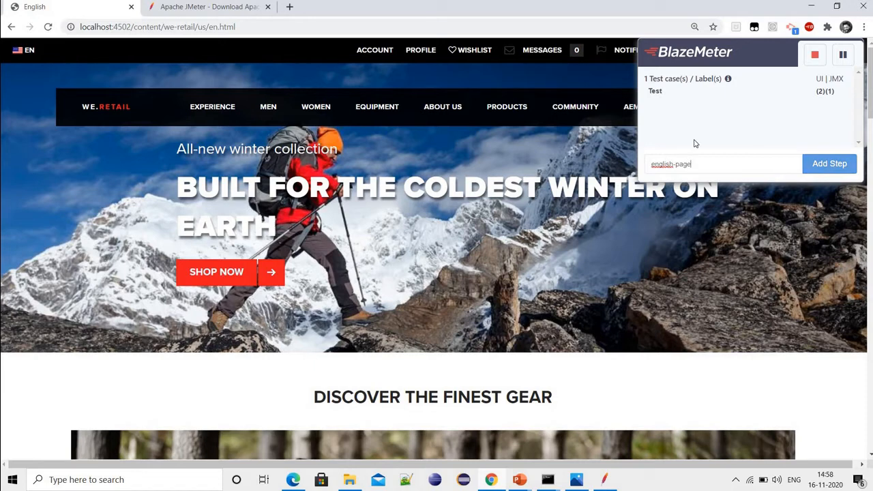
left_click(47, 29)
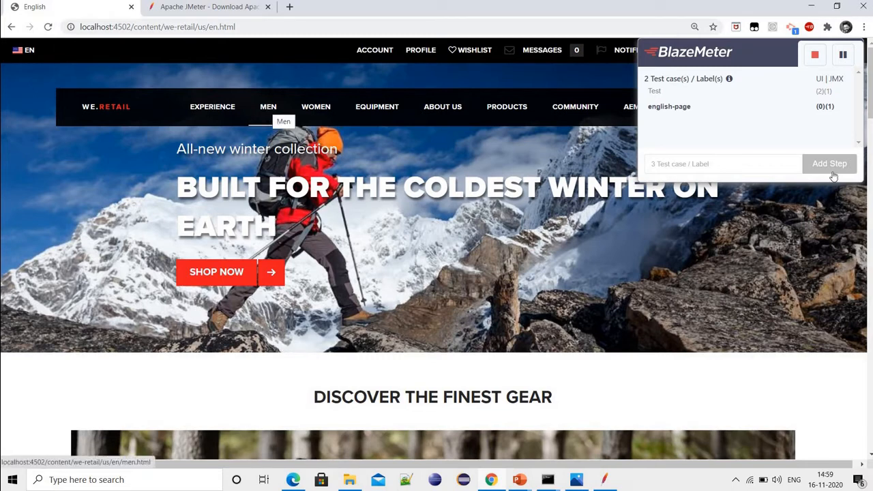
Add a recording step labelled men-page and open the site's Men page to capture it
left_click(718, 164)
type("men")
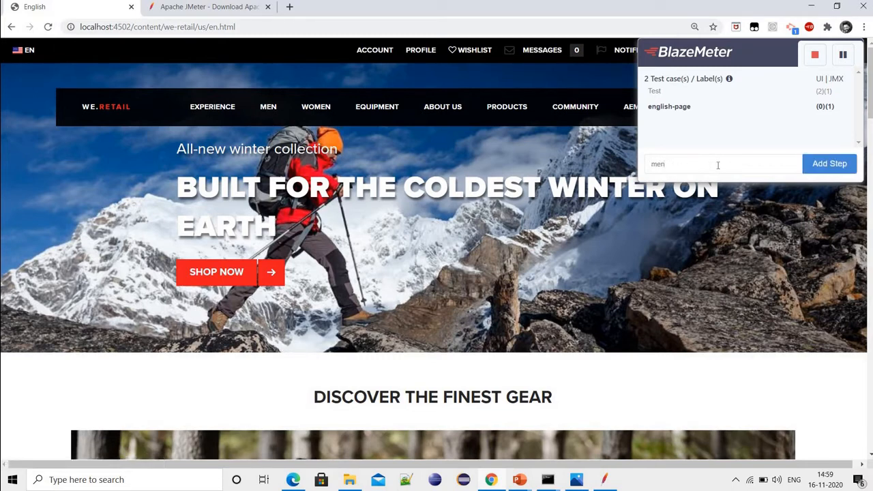
type("-page")
left_click(833, 164)
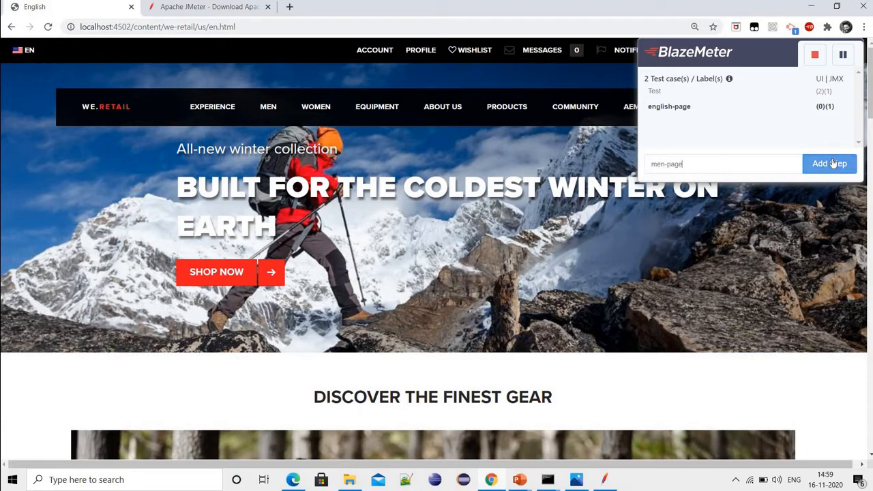
left_click(269, 110)
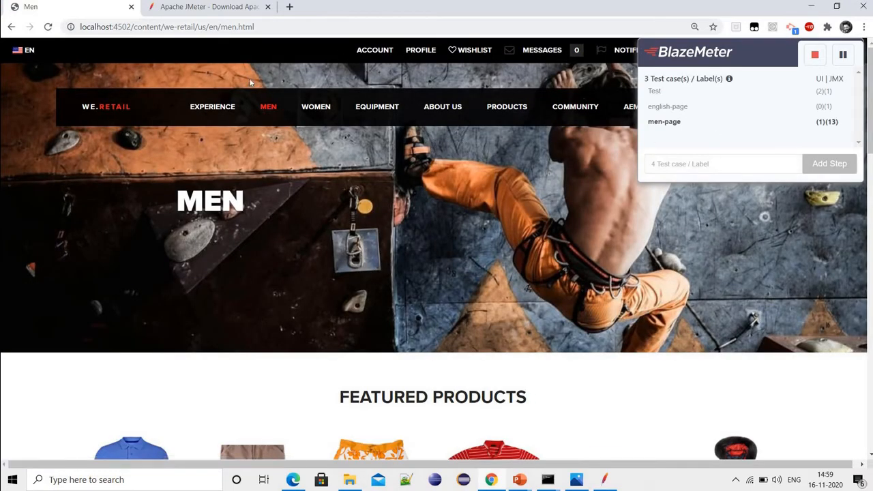
Stop the BlazeMeter recording and save it as a JMeter (JMX) script
left_click(816, 62)
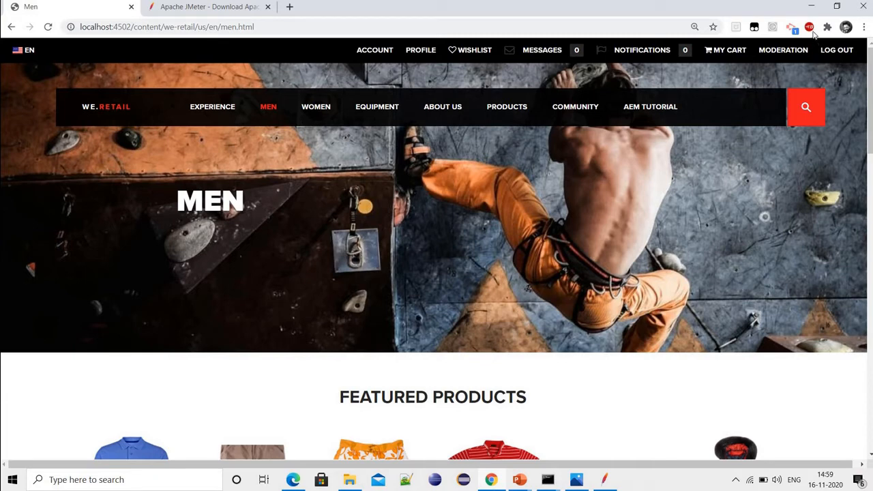
left_click(812, 30)
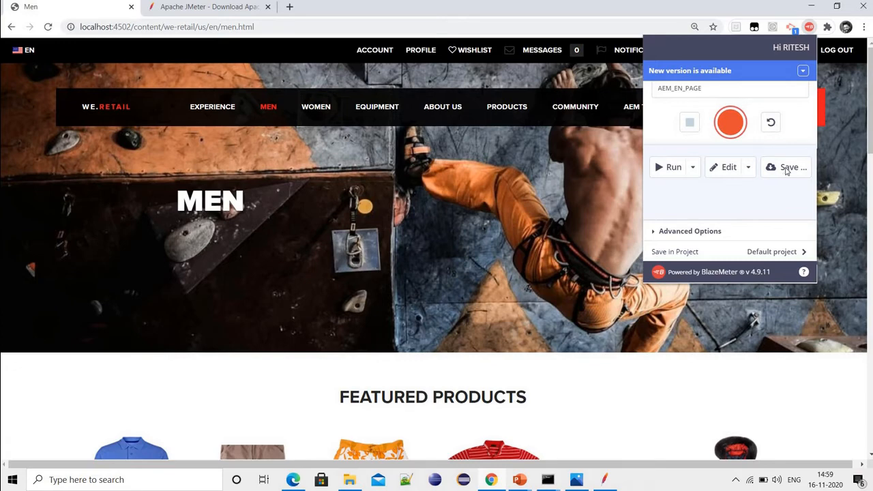
left_click(787, 169)
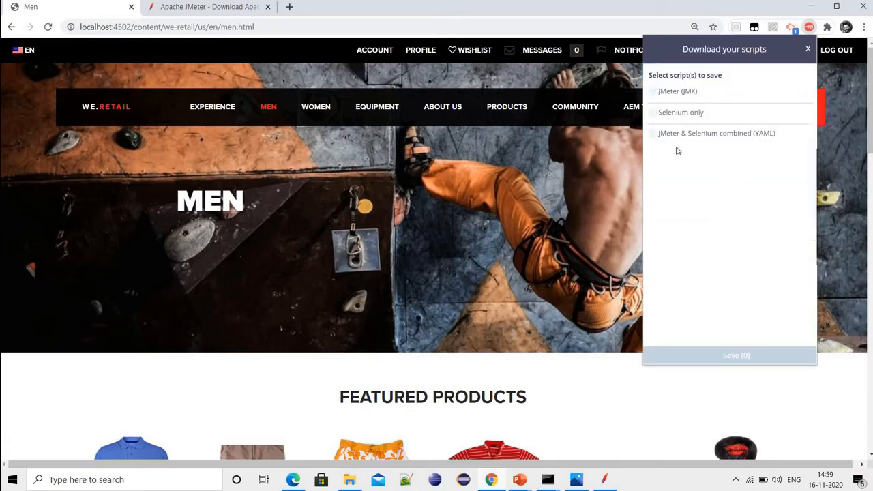
left_click(653, 92)
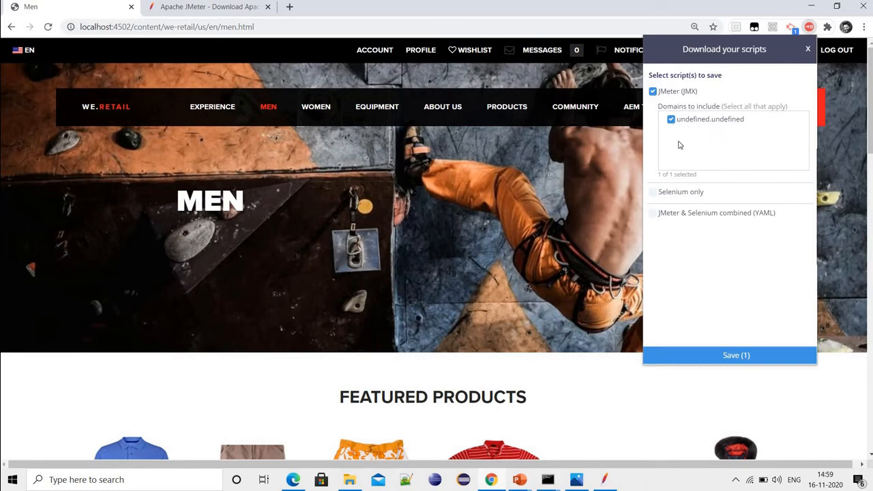
left_click(739, 357)
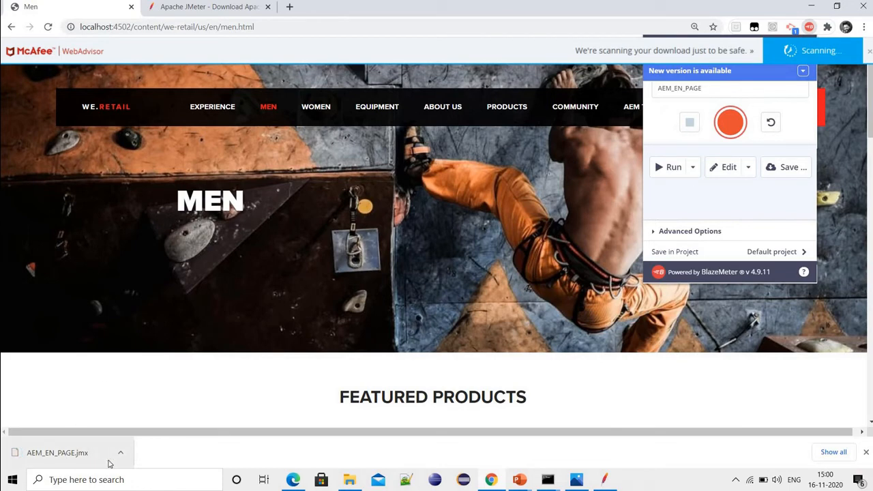
In Apache JMeter, open AEM_EN_PAGE.jmx from the Downloads folder and expand its Thread Group
left_click(607, 482)
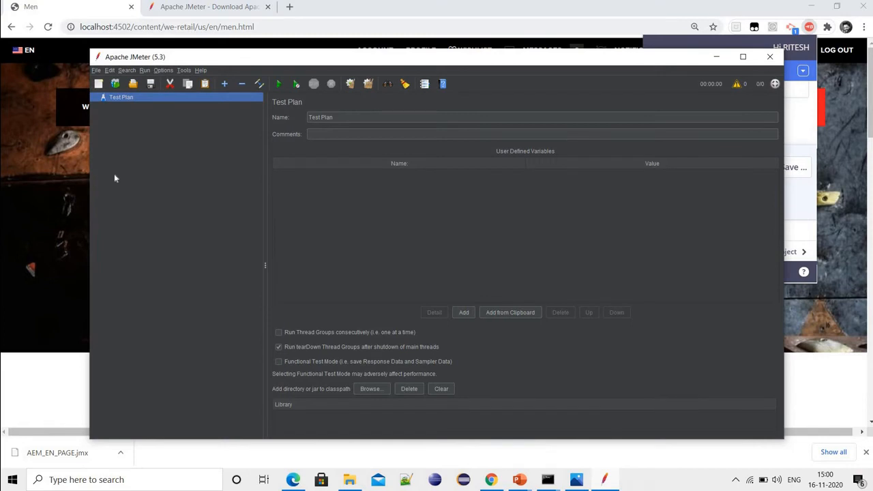
left_click(133, 84)
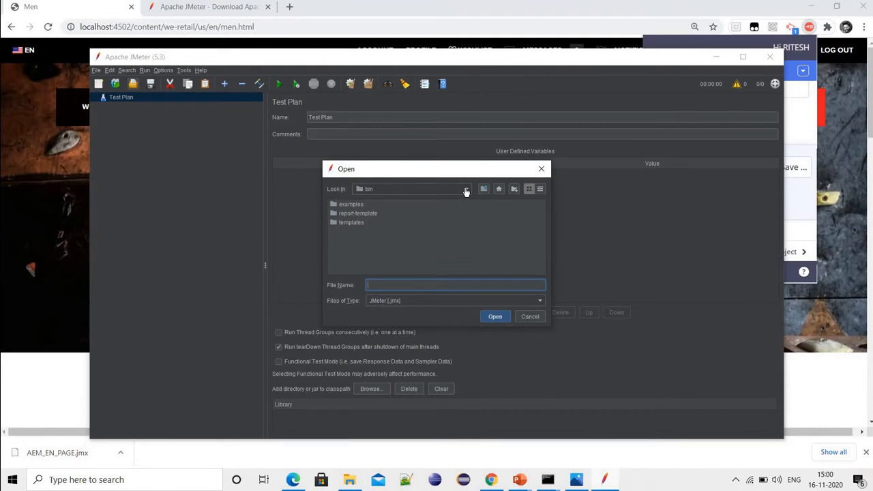
left_click(466, 189)
scroll(409, 225, "up", 5)
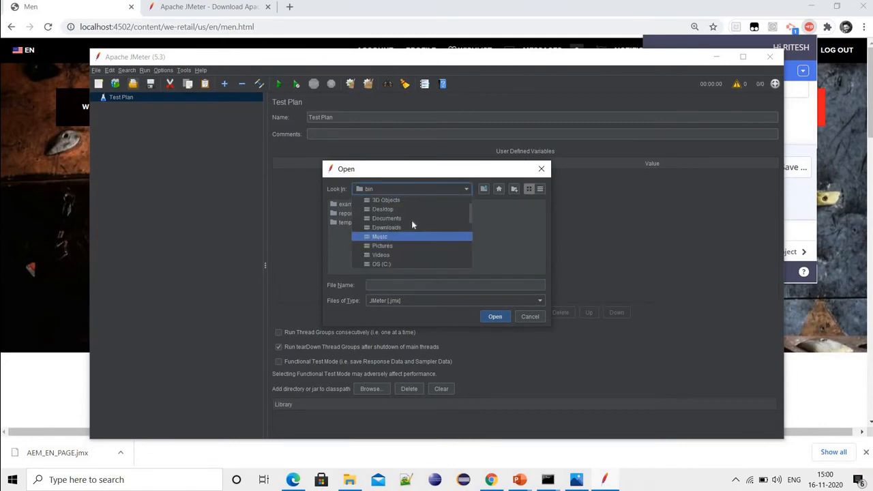
left_click(401, 256)
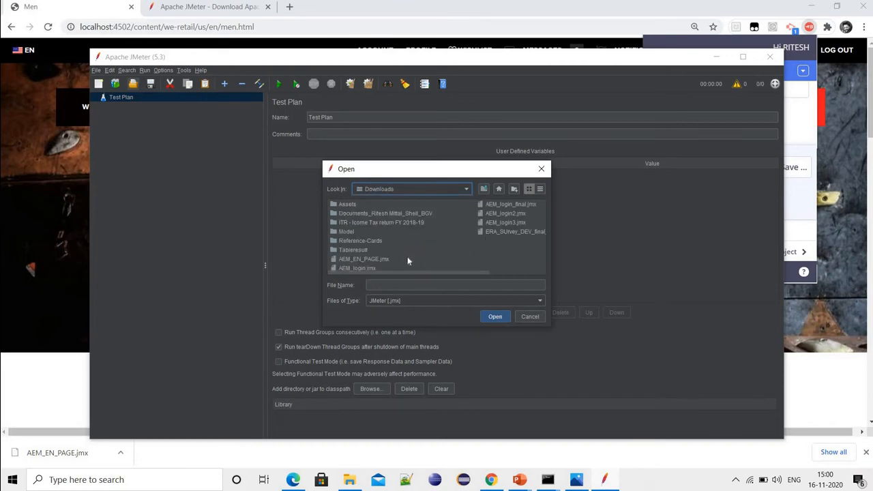
double_click(373, 258)
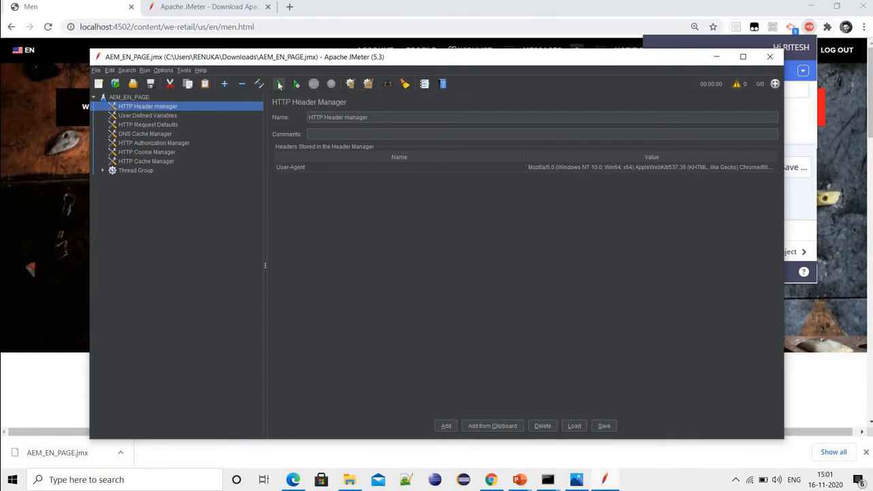
left_click(103, 170)
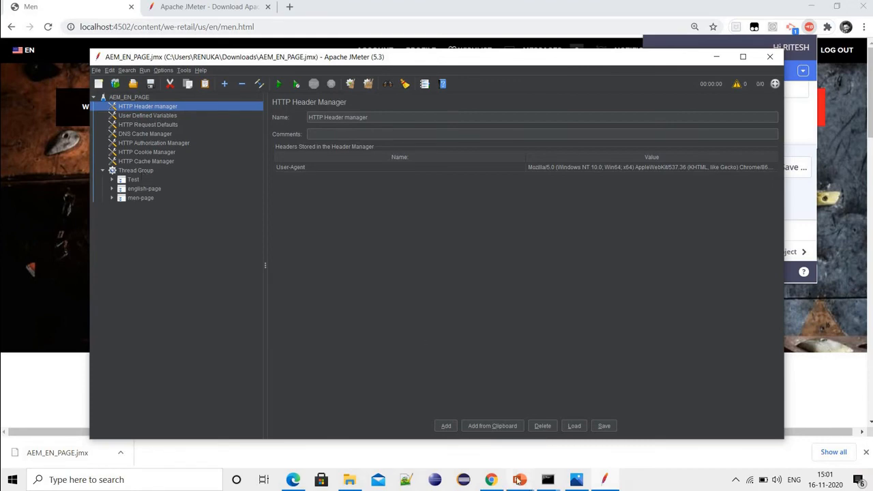
Review the JMeter load testing topics slide in the PowerPoint slideshow, and return to Apache JMeter
mouse_move(519, 480)
left_click(564, 452)
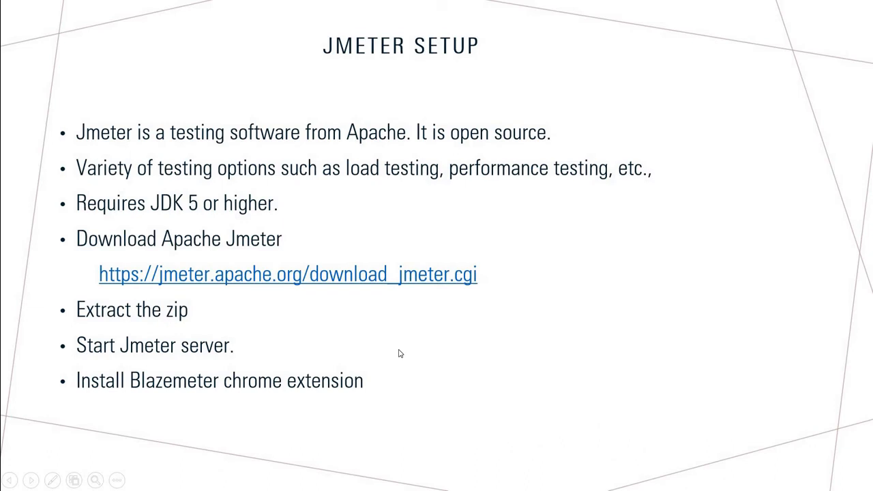
key("Left")
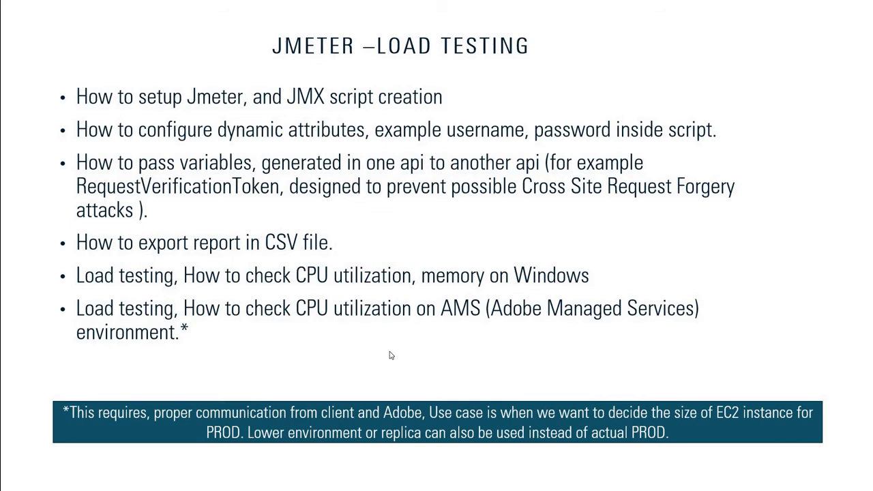
key("alt+Tab")
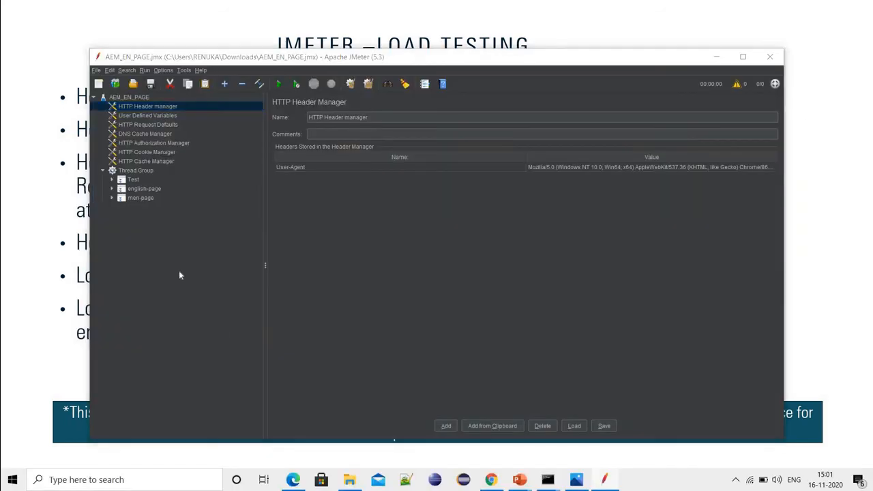
key("alt+Tab")
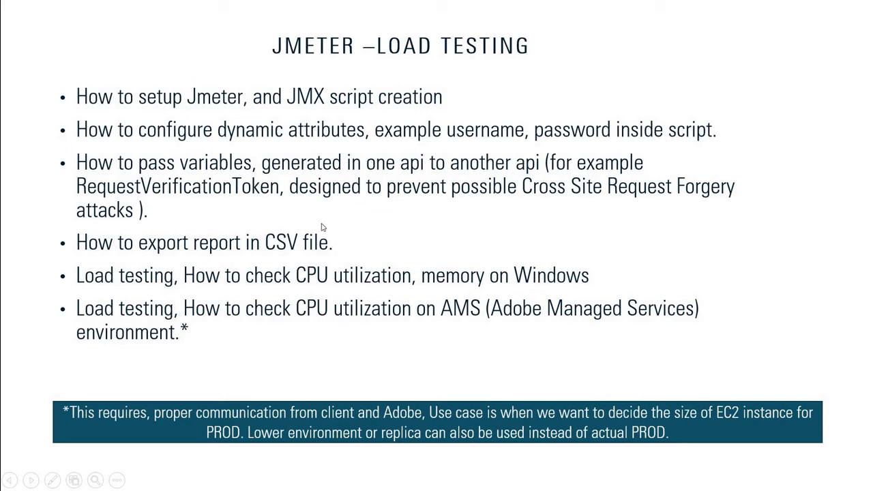
key("alt+Tab")
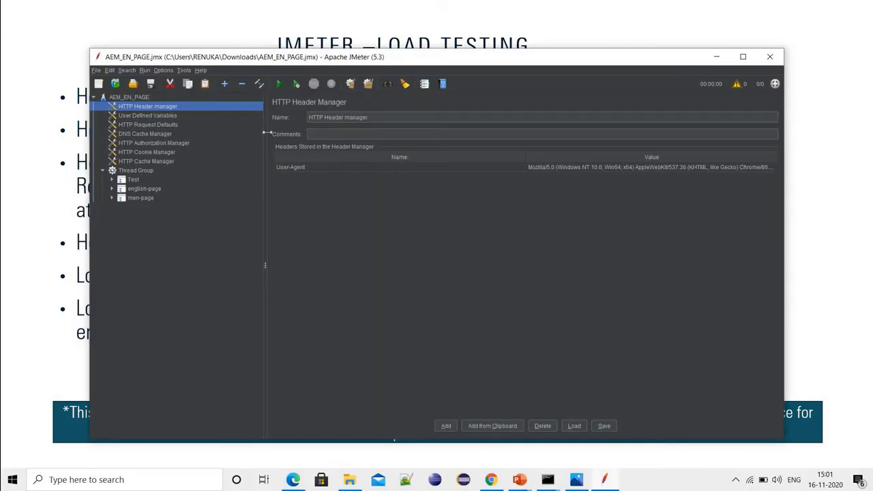
Add a View Results in Table listener to the Thread Group and run the test plan
right_click(141, 171)
mouse_move(243, 174)
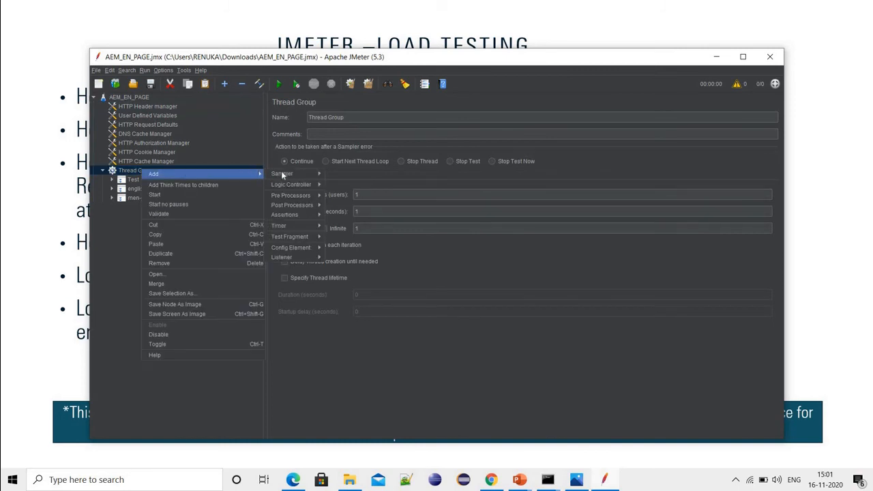
mouse_move(281, 175)
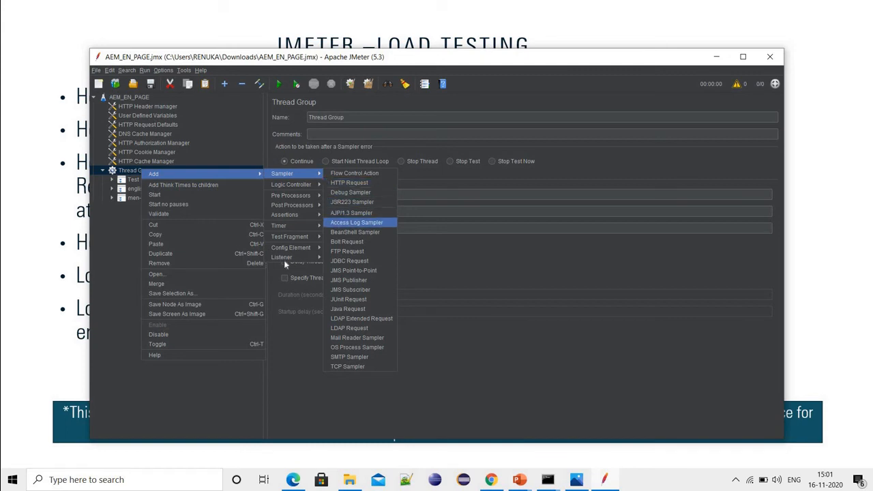
mouse_move(284, 260)
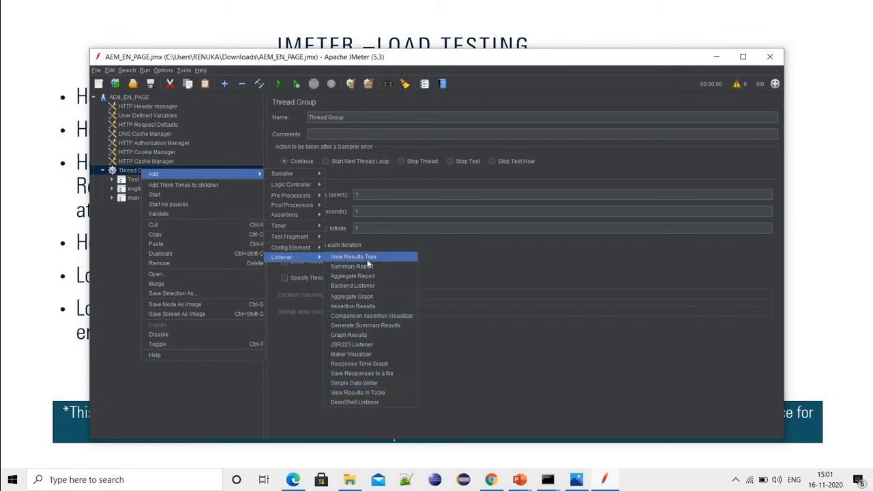
left_click(391, 392)
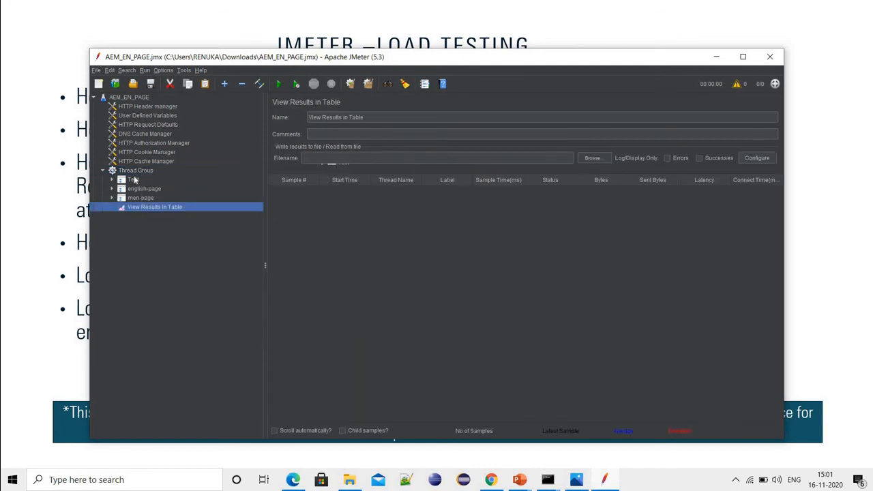
left_click(279, 85)
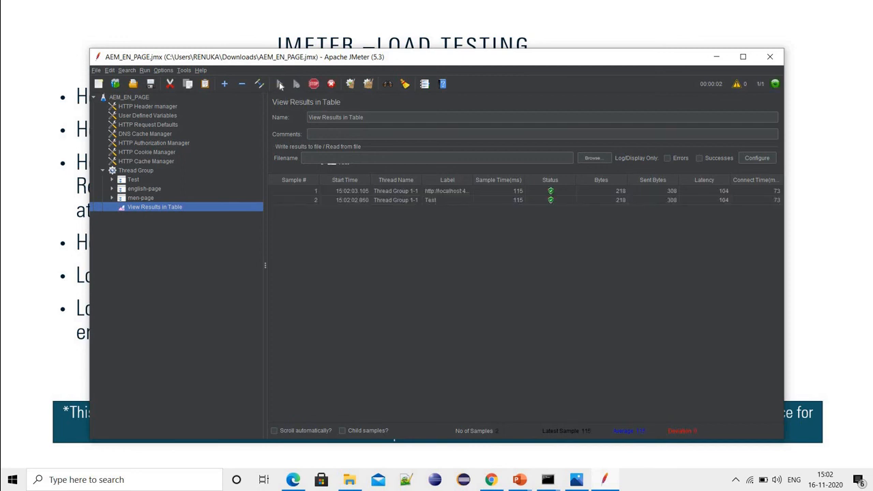